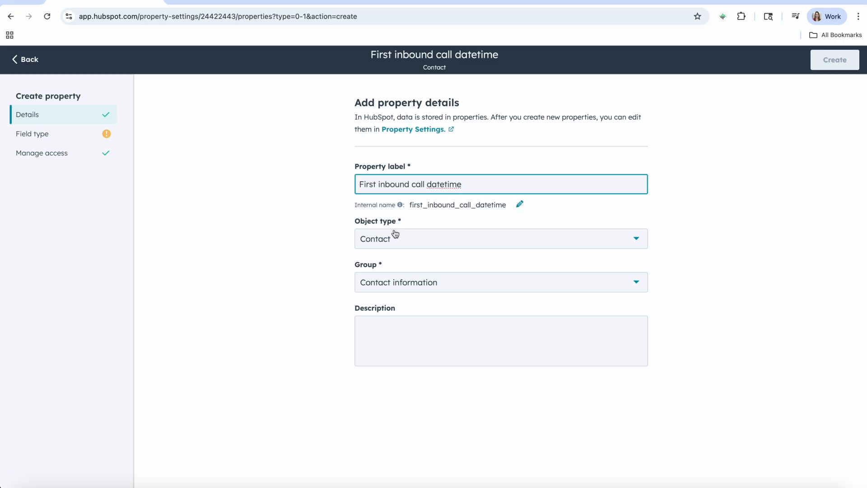
Assign the First inbound call datetime property to the Contact activity group and set its field type to Date and time picker.
left_click(393, 283)
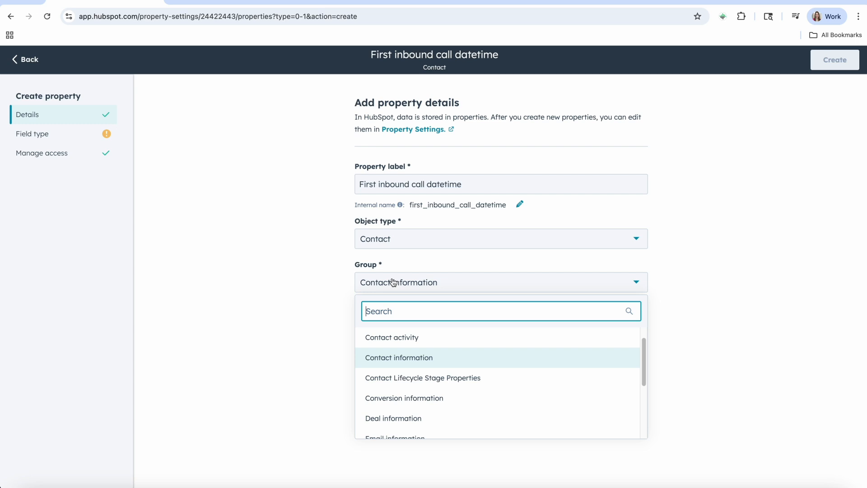
left_click(387, 337)
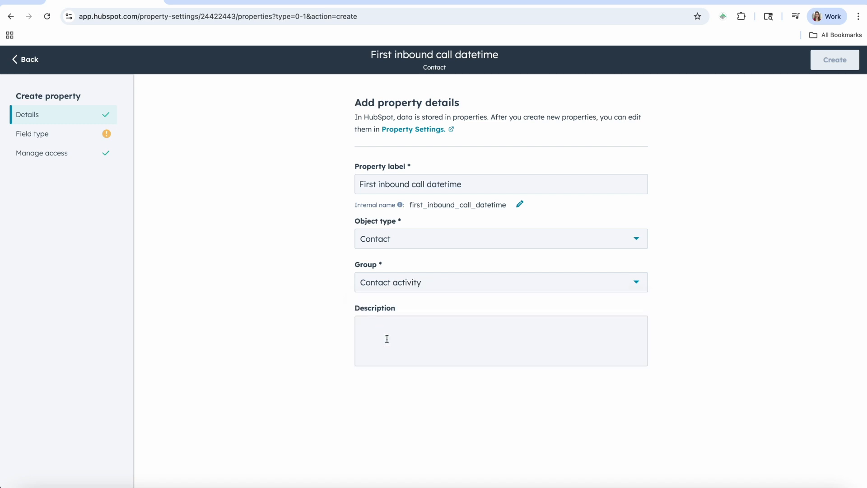
left_click(51, 135)
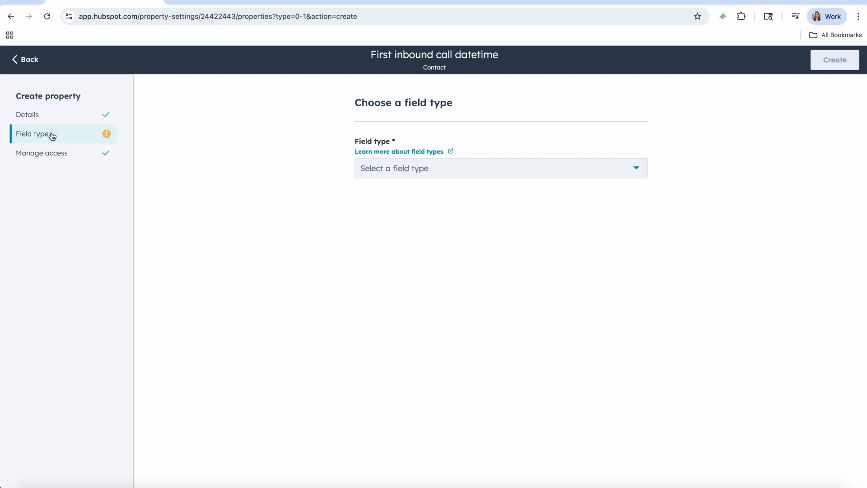
left_click(388, 171)
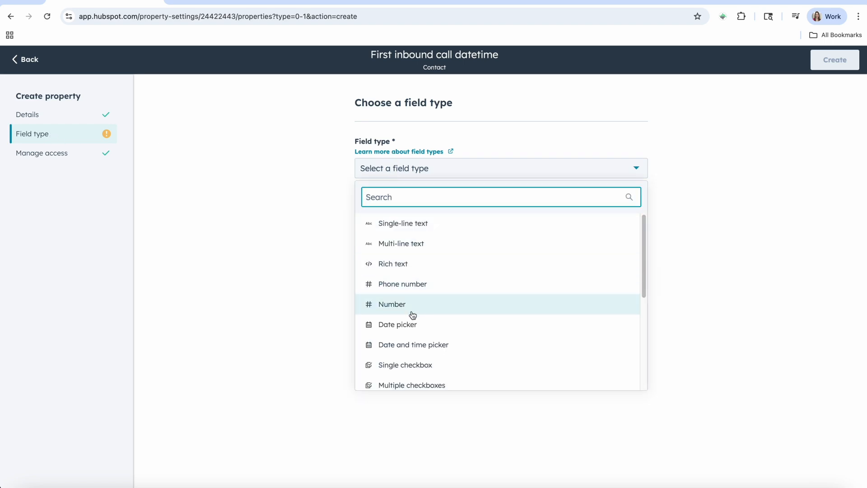
left_click(409, 345)
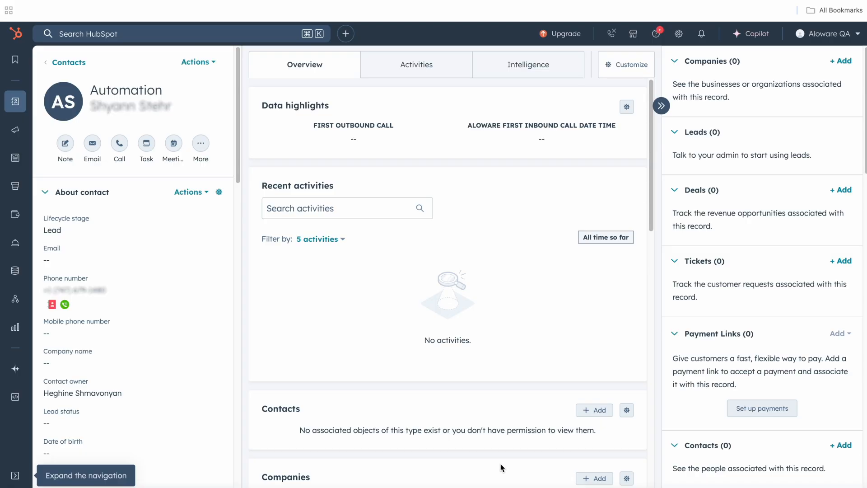
Open the contact property settings from the contact record and start a new property.
left_click(200, 62)
left_click(229, 130)
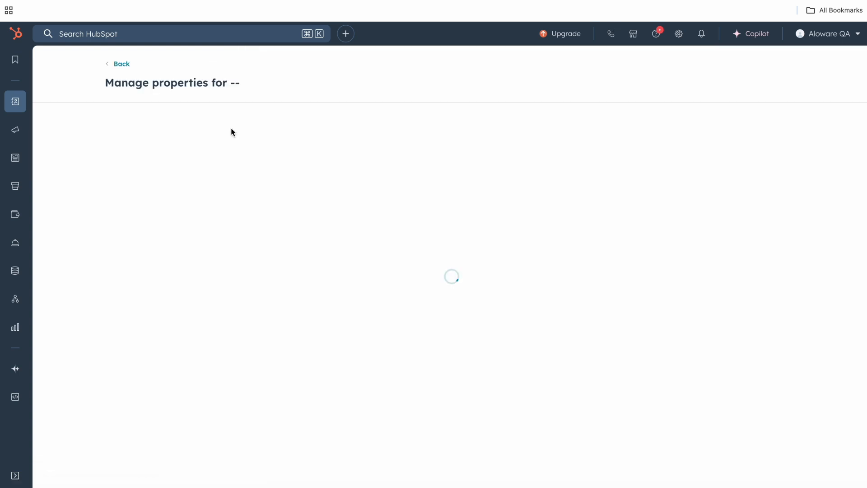
left_click(709, 151)
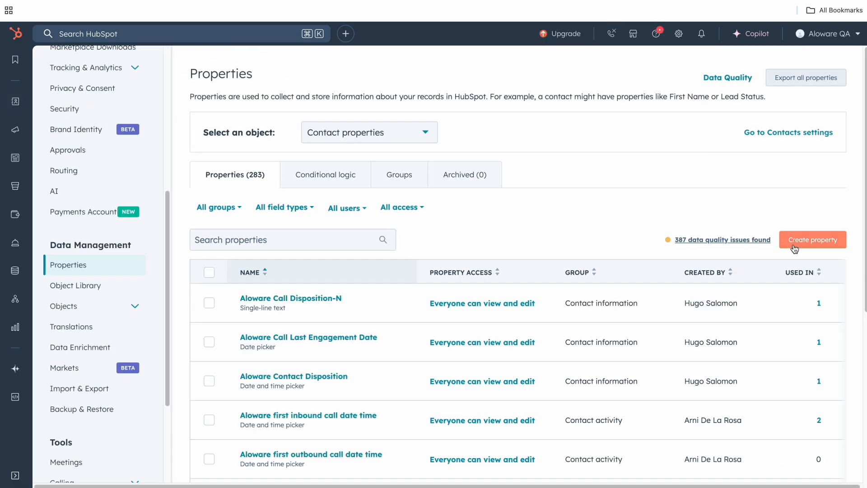
left_click(793, 245)
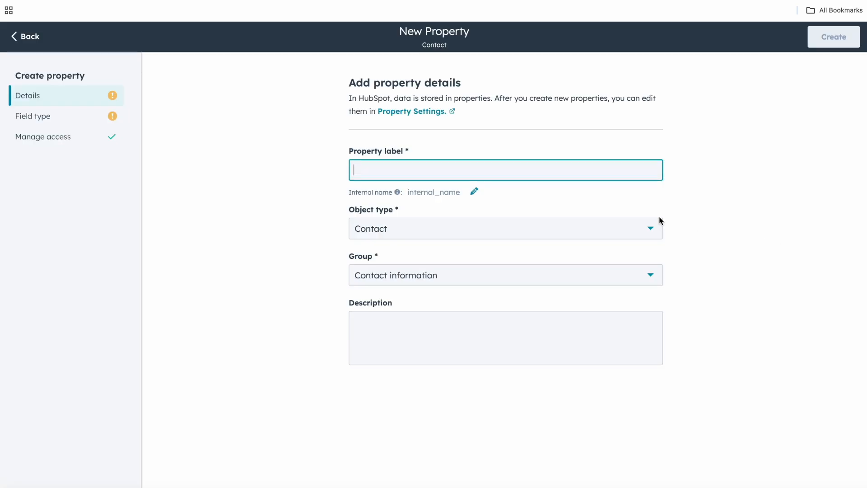
Label the new contact property "First inbound call datetime (outbound only)".
type("First")
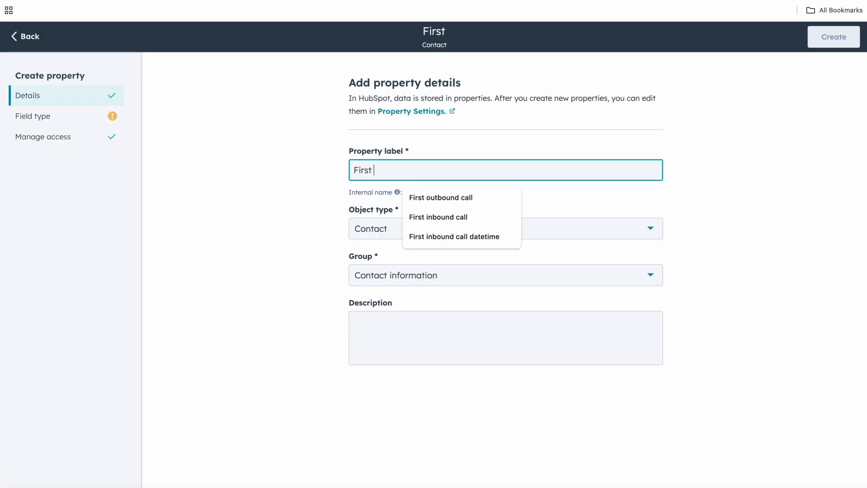
left_click(505, 236)
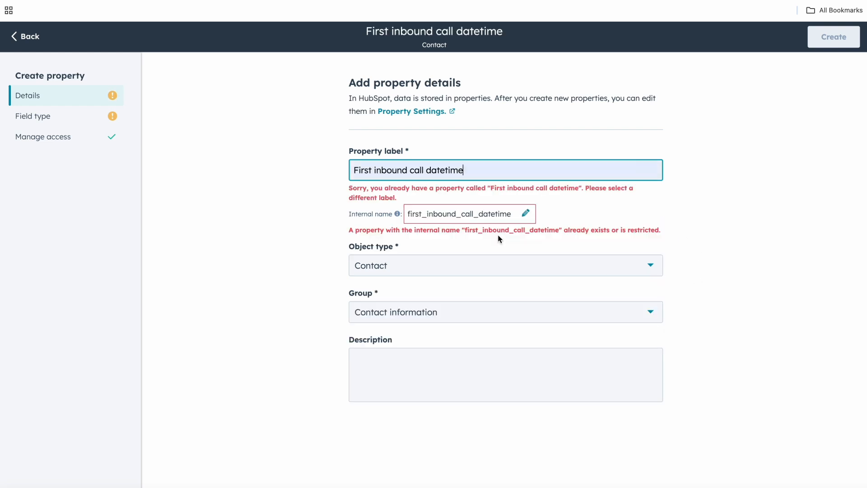
type("(outbound only)")
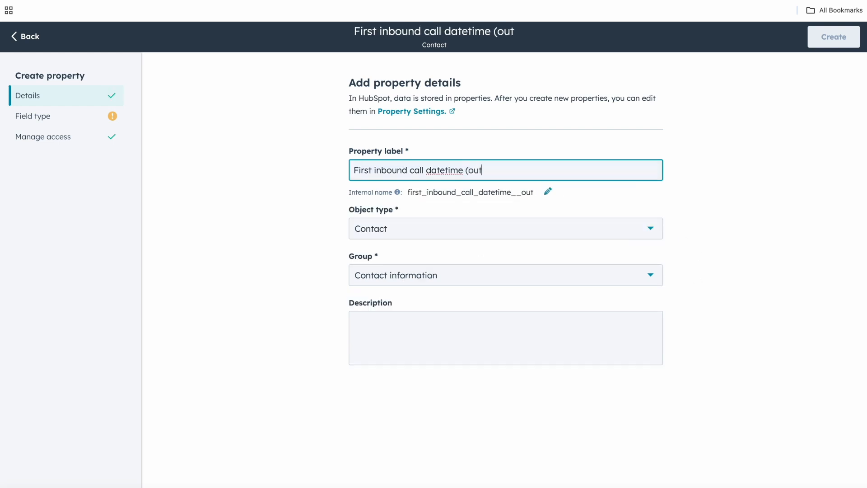
left_click(294, 267)
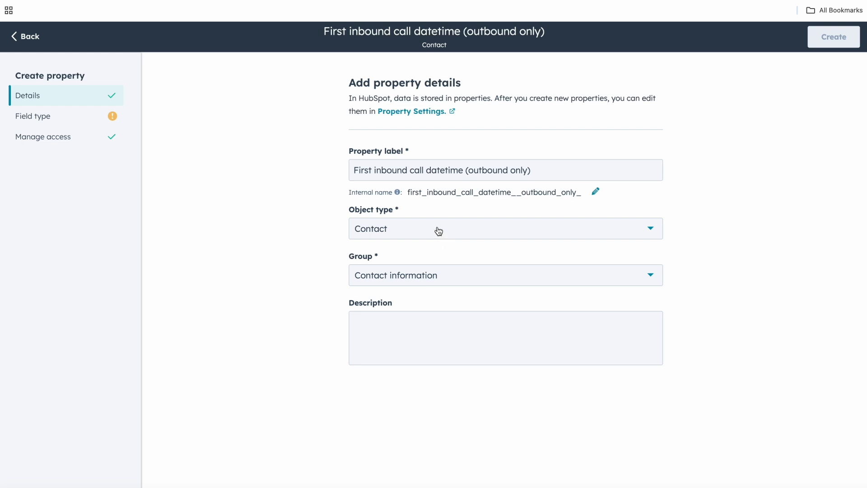
Put the property in the Contact activity group, make it a Date and time picker, and create it.
left_click(405, 280)
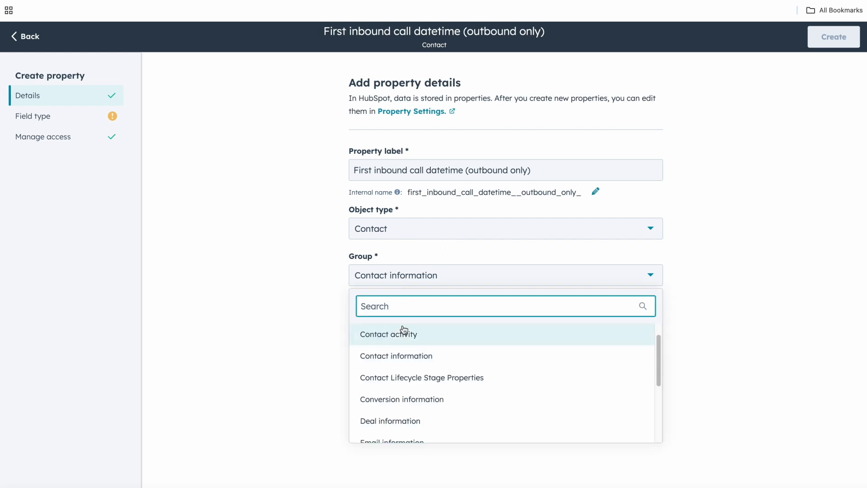
left_click(403, 332)
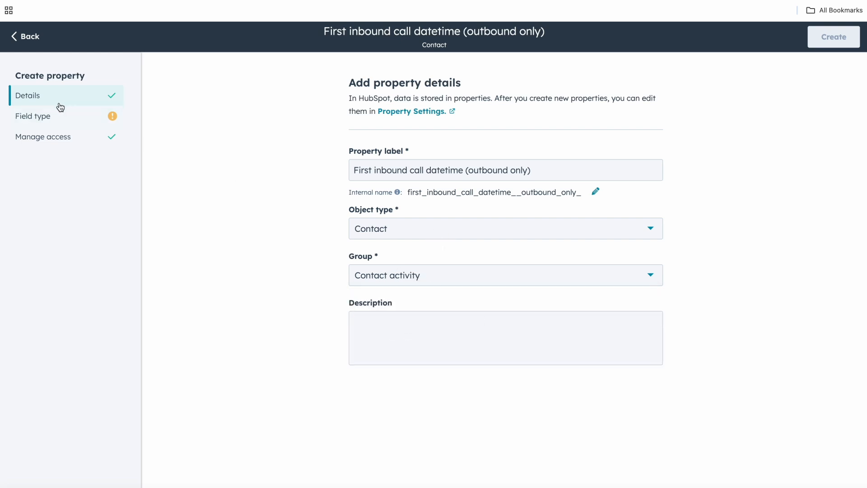
left_click(49, 118)
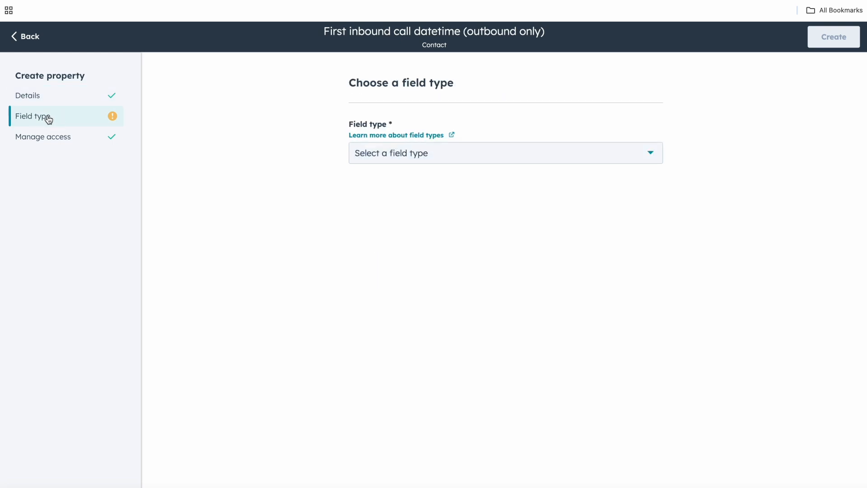
left_click(383, 152)
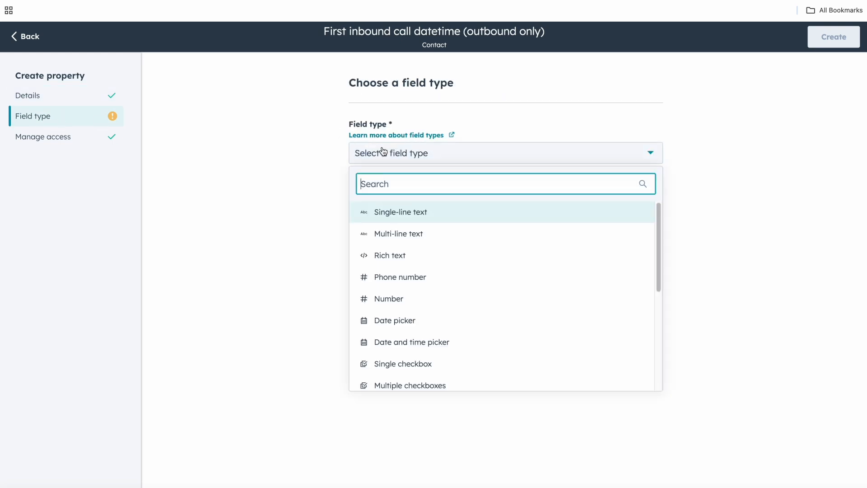
left_click(435, 342)
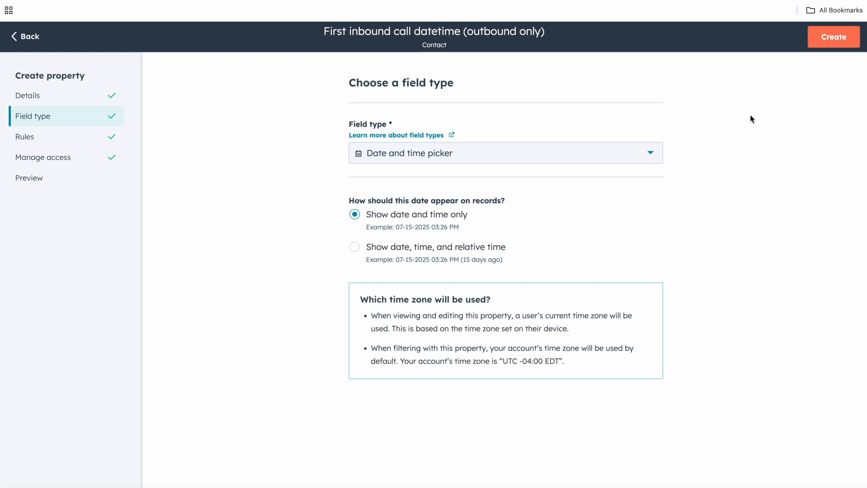
left_click(822, 41)
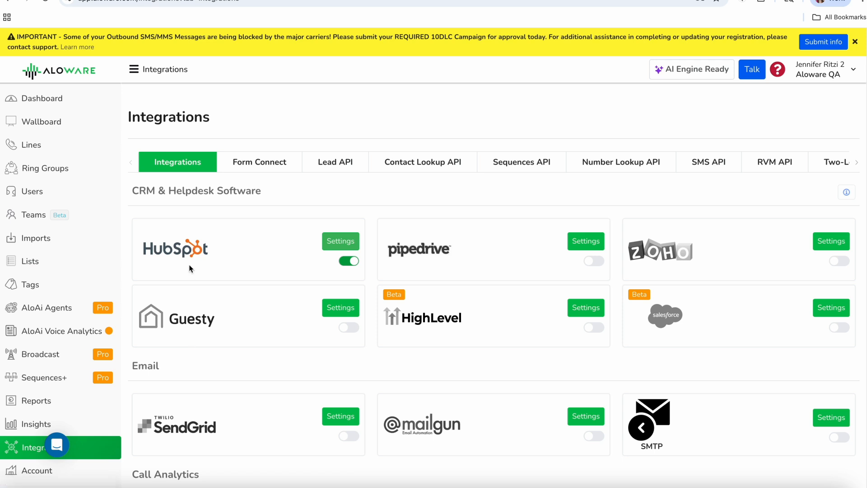
In Aloware, open the HubSpot integration's contact property mapping settings.
left_click(328, 242)
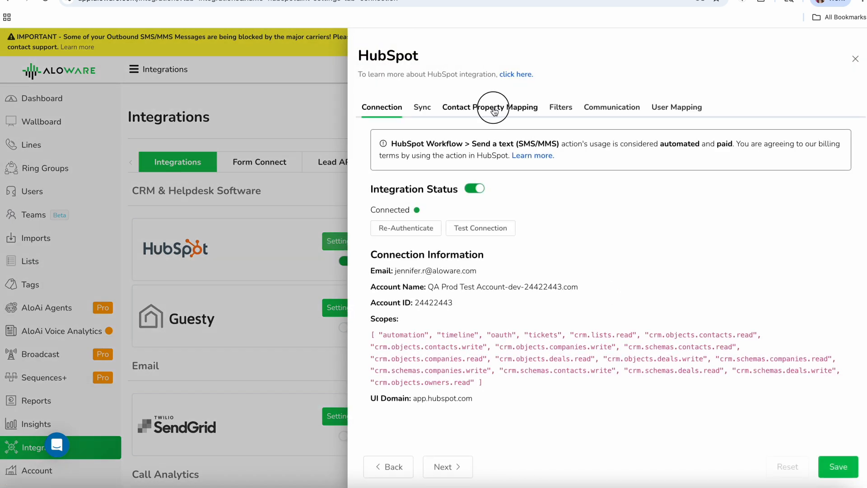
left_click(495, 109)
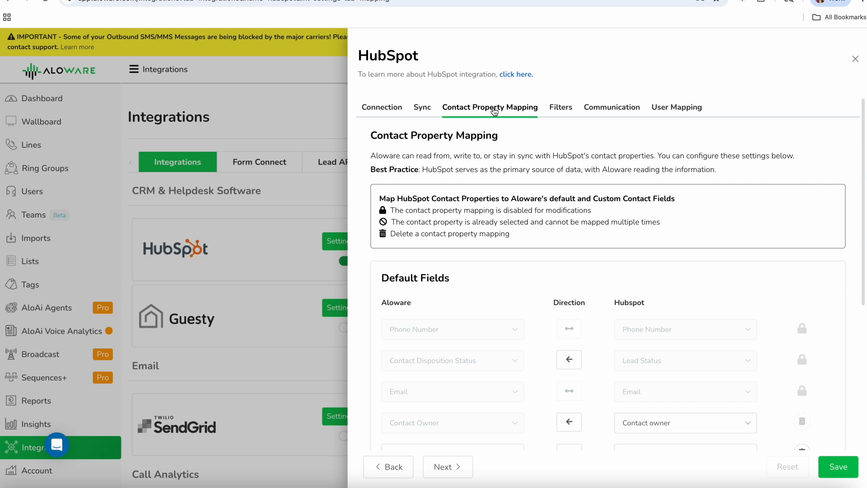
scroll(458, 294, "down", 2)
scroll(458, 294, "down", 7)
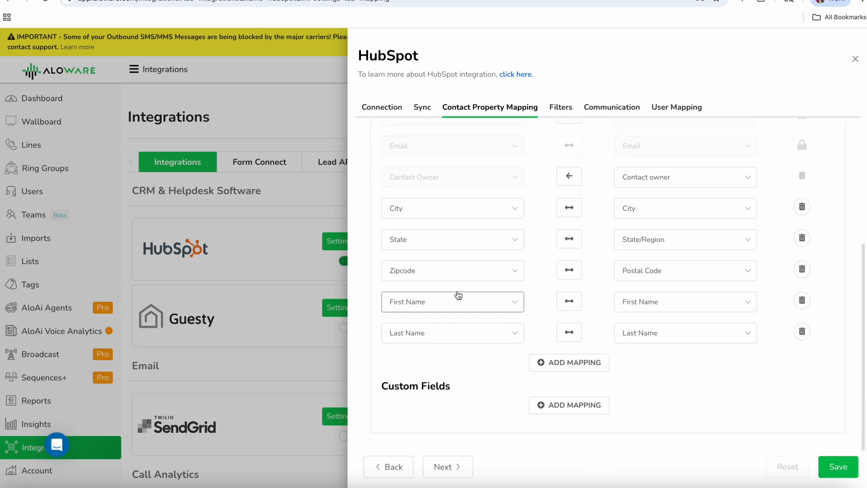
Add a default field mapping with First inbound call datetime (outbound-only) as the Aloware field.
left_click(555, 363)
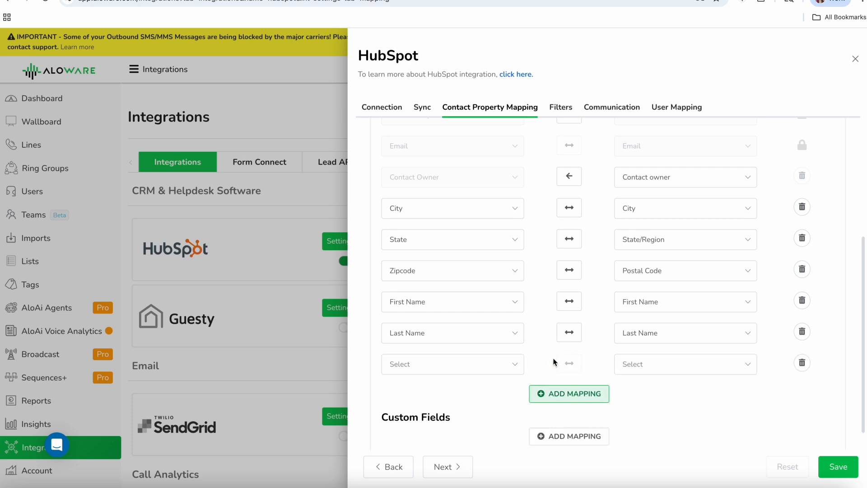
left_click(465, 363)
scroll(470, 303, "down", 1)
scroll(470, 303, "down", 3)
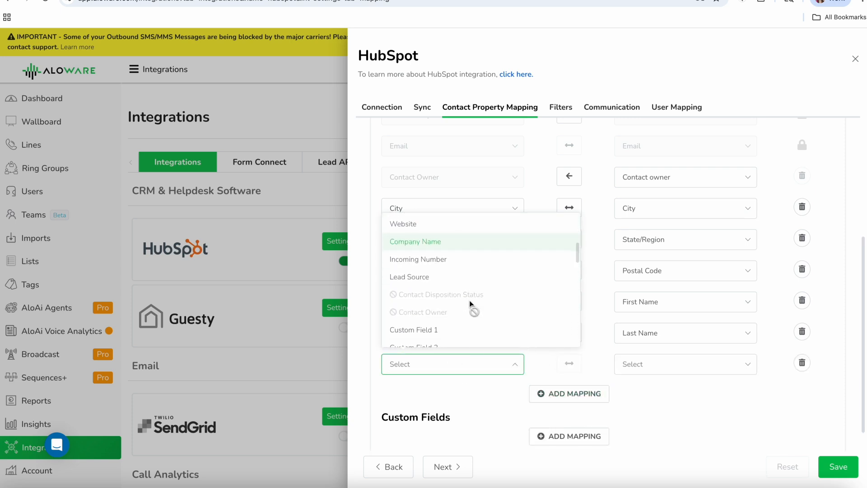
scroll(471, 305, "down", 4)
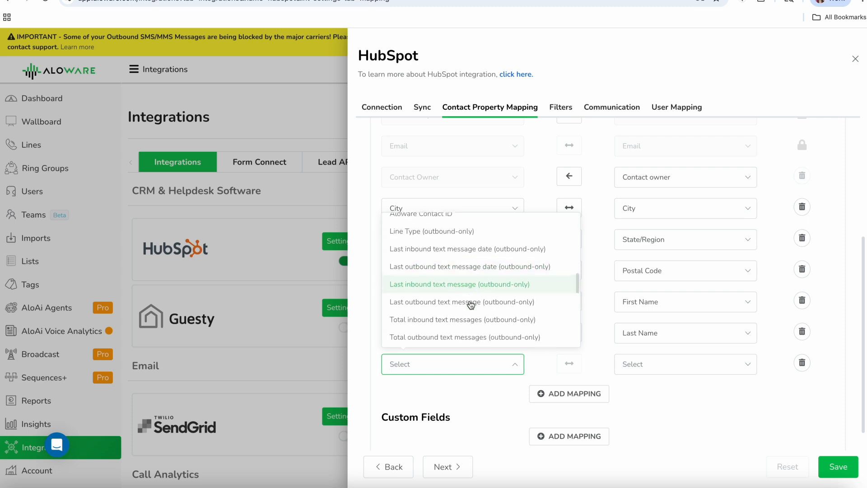
scroll(471, 305, "down", 1)
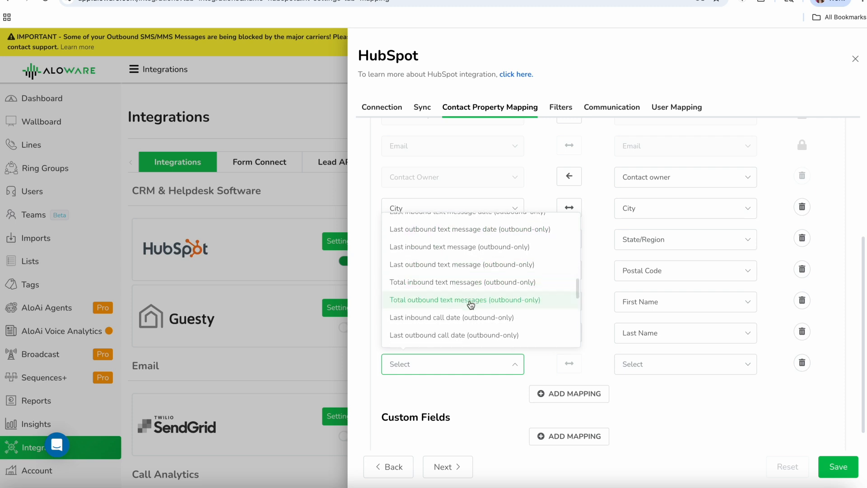
scroll(471, 305, "down", 2)
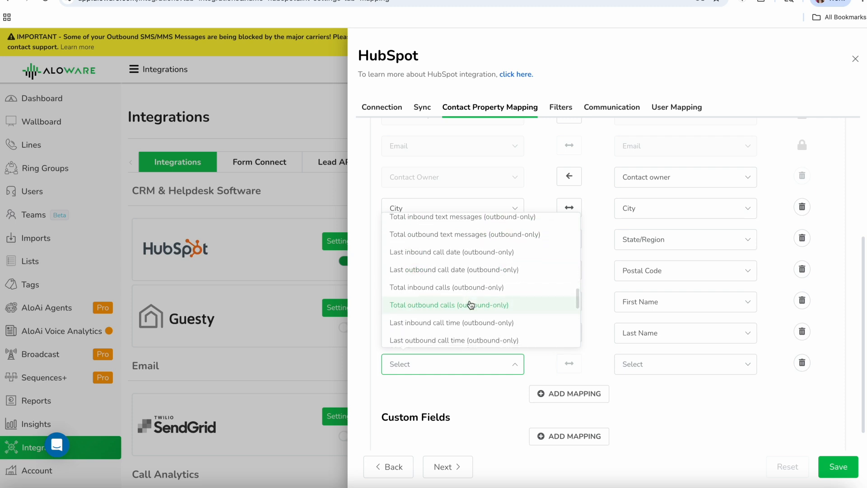
scroll(471, 305, "down", 4)
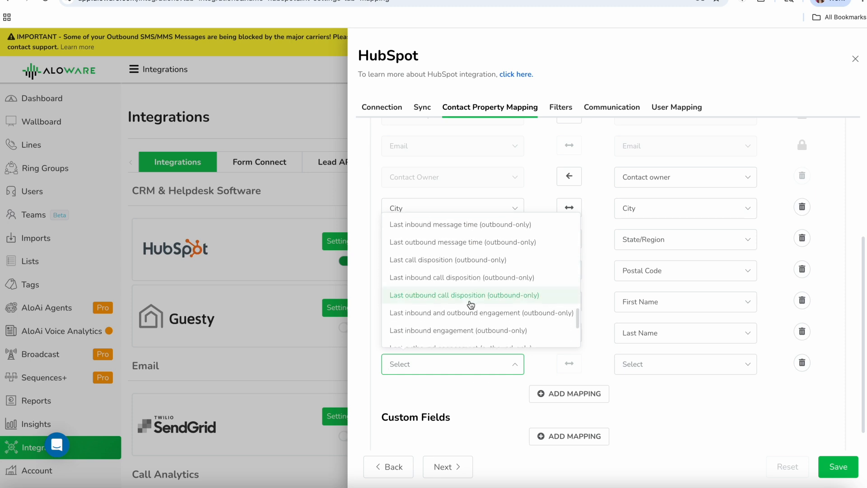
scroll(471, 305, "down", 1)
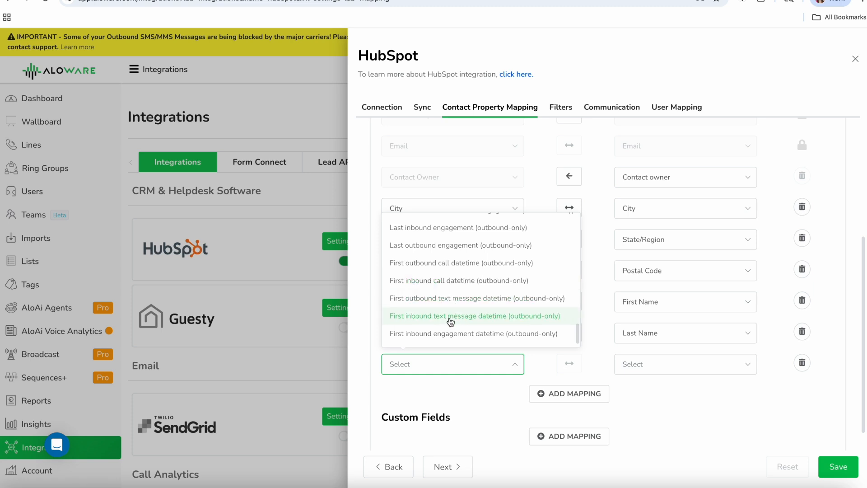
scroll(449, 335, "down", 1)
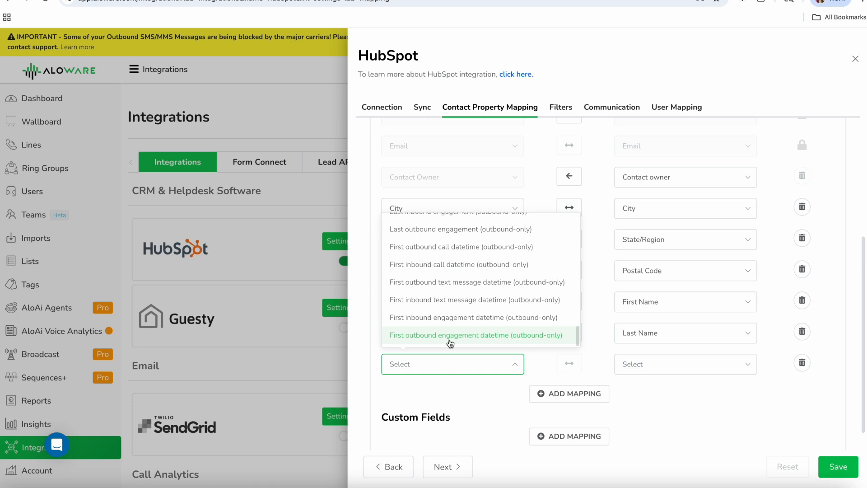
scroll(459, 321, "up", 1)
scroll(459, 321, "up", 1)
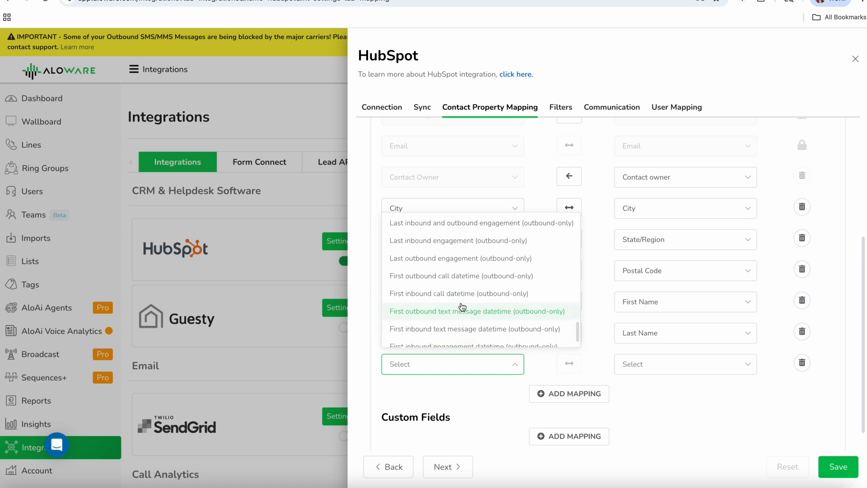
left_click(459, 301)
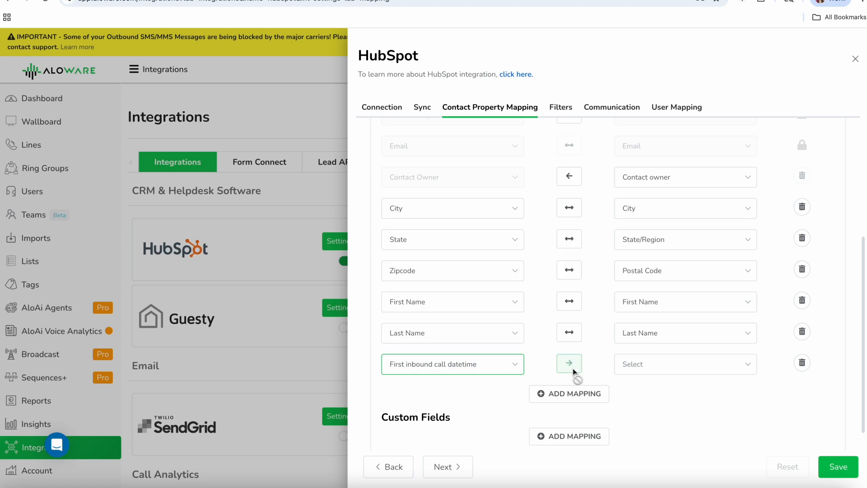
Search the HubSpot properties for "first in" on the First inbound call datetime mapping.
scroll(610, 368, "down", 1)
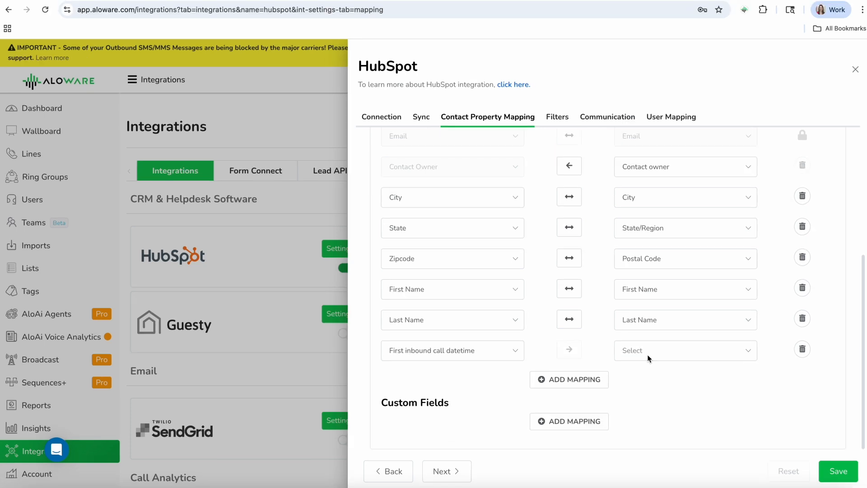
left_click(647, 365)
type("first in")
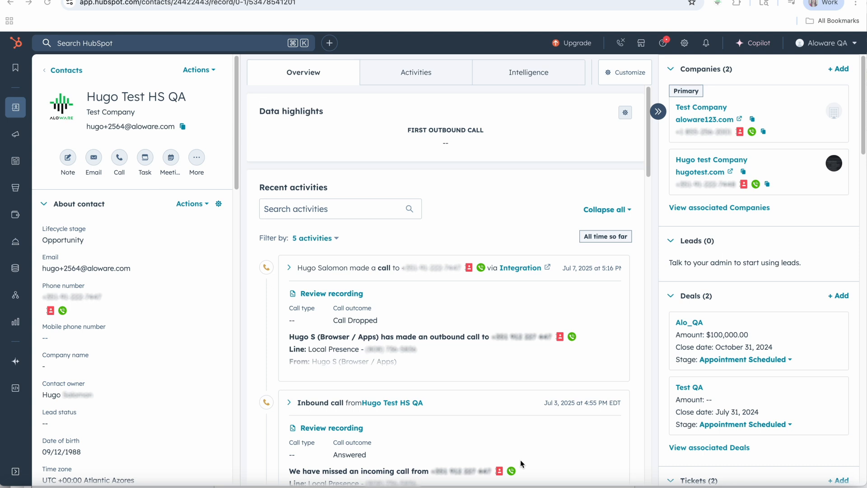
On the HubSpot contact record, add the Aloware first inbound call date time property to the Data highlights card, save, and exit the layout editor.
left_click(626, 113)
left_click(552, 231)
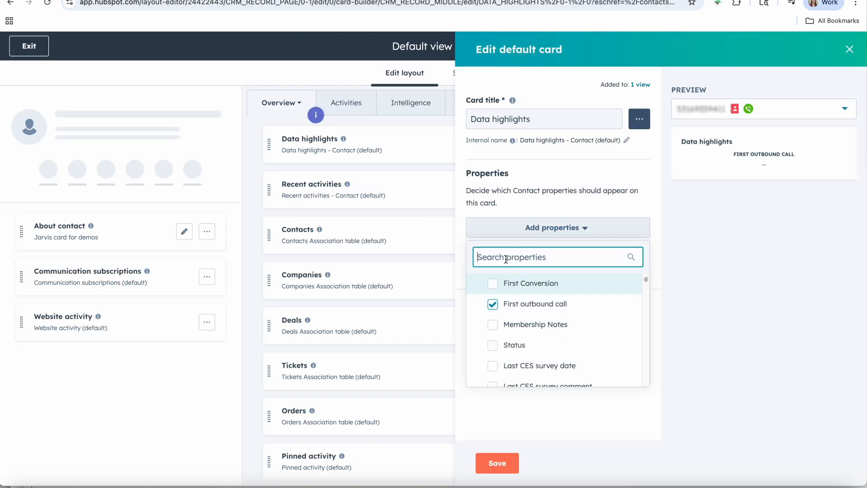
type("fir")
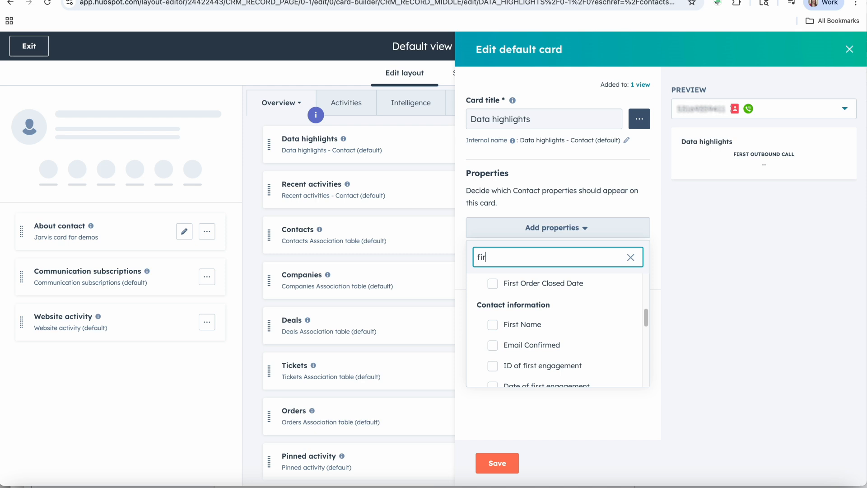
type("st in")
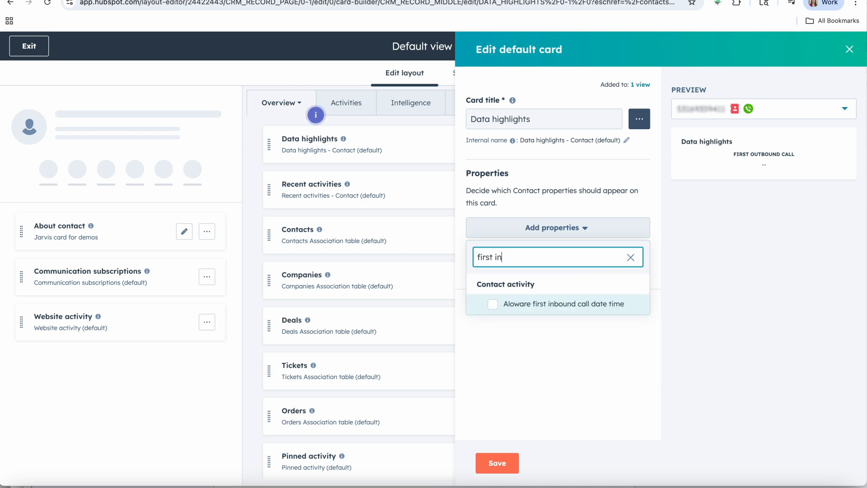
left_click(493, 305)
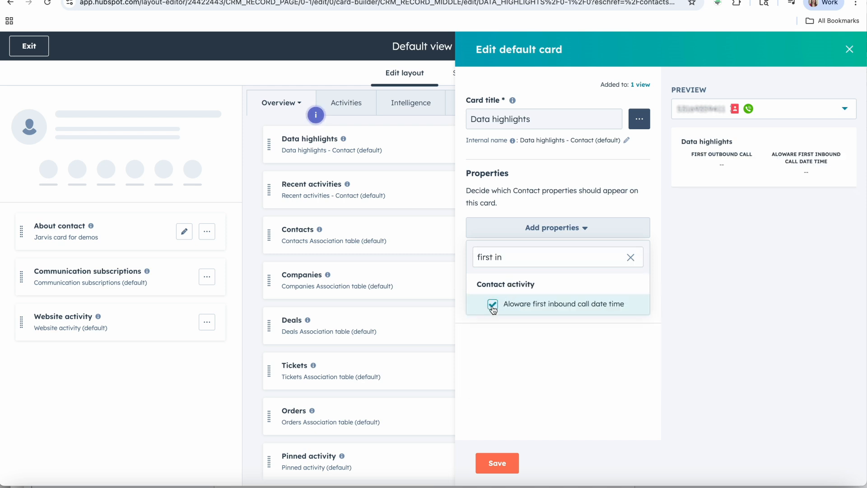
left_click(499, 465)
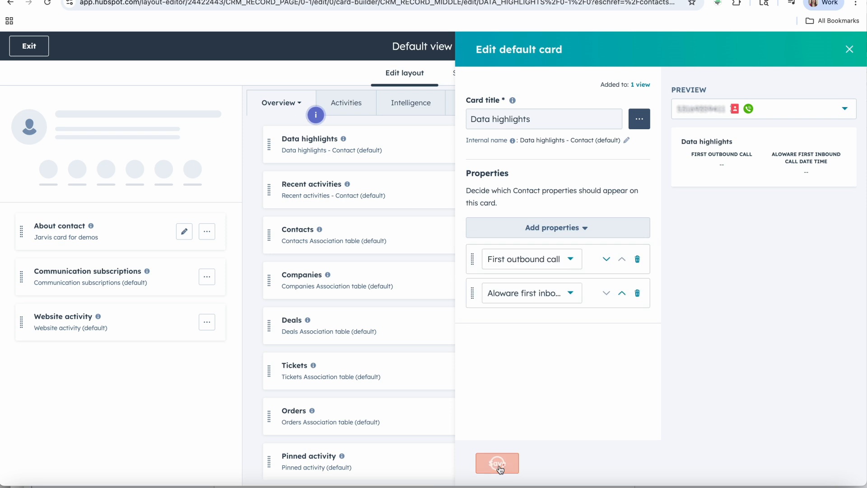
left_click(29, 46)
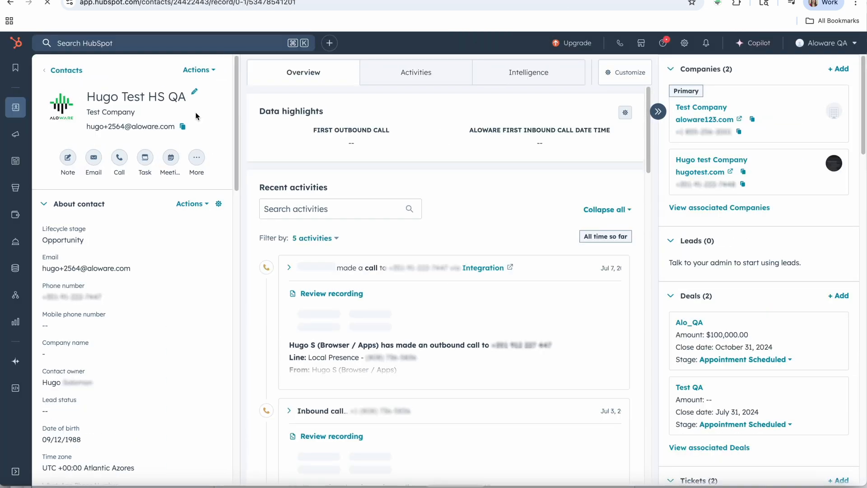
left_click_drag(471, 131, 597, 141)
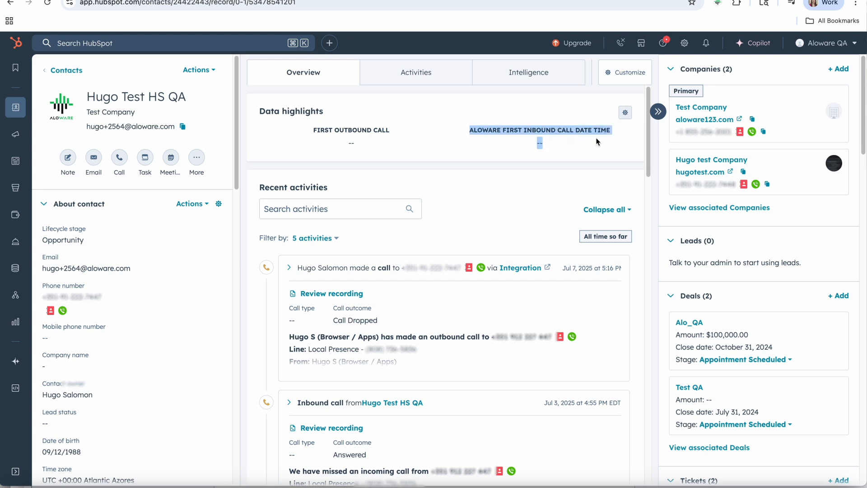